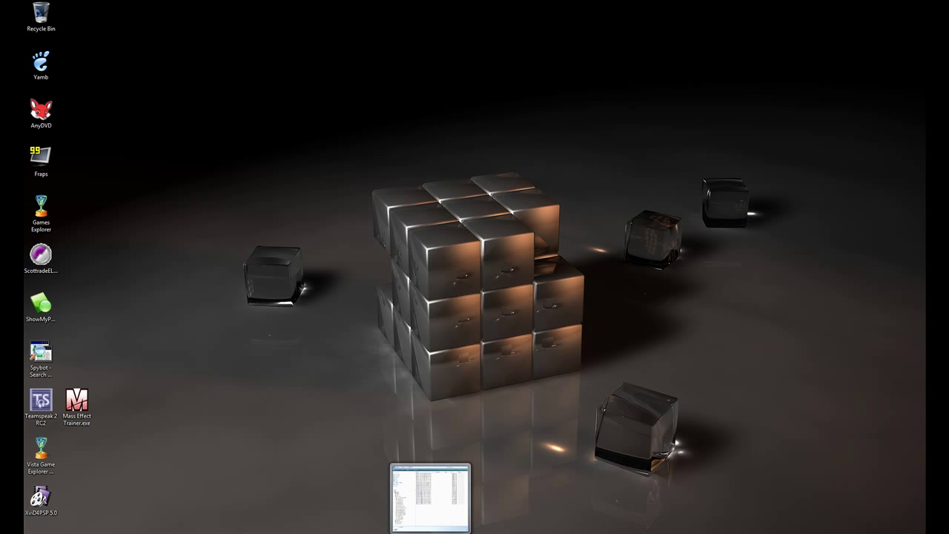
# Hide the F: drive folder window and bring VirtualDubMod to the front
pyautogui.click(430, 496)
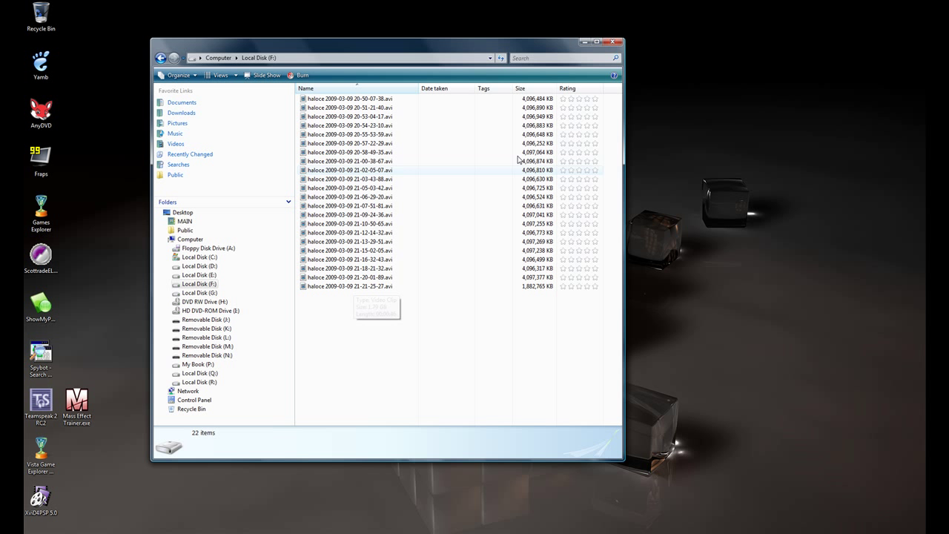
pyautogui.click(586, 43)
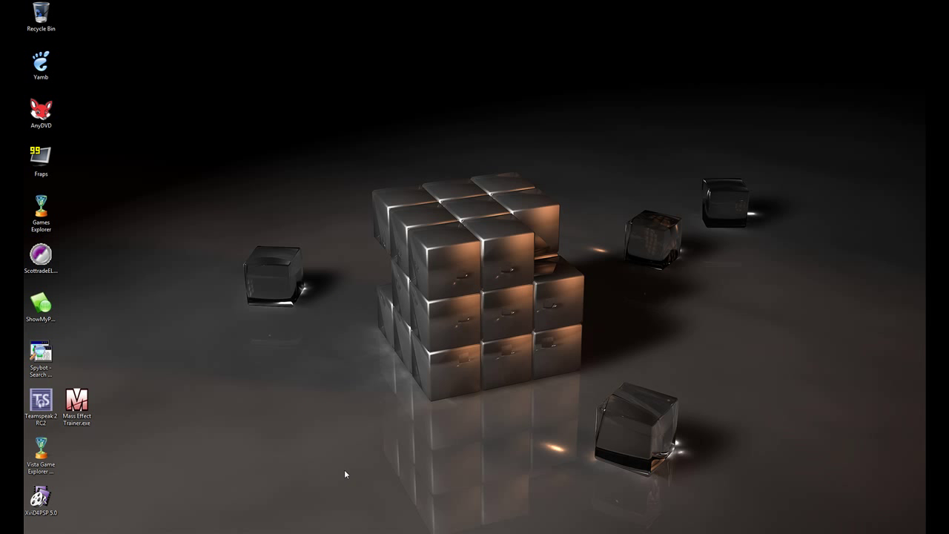
pyautogui.click(335, 519)
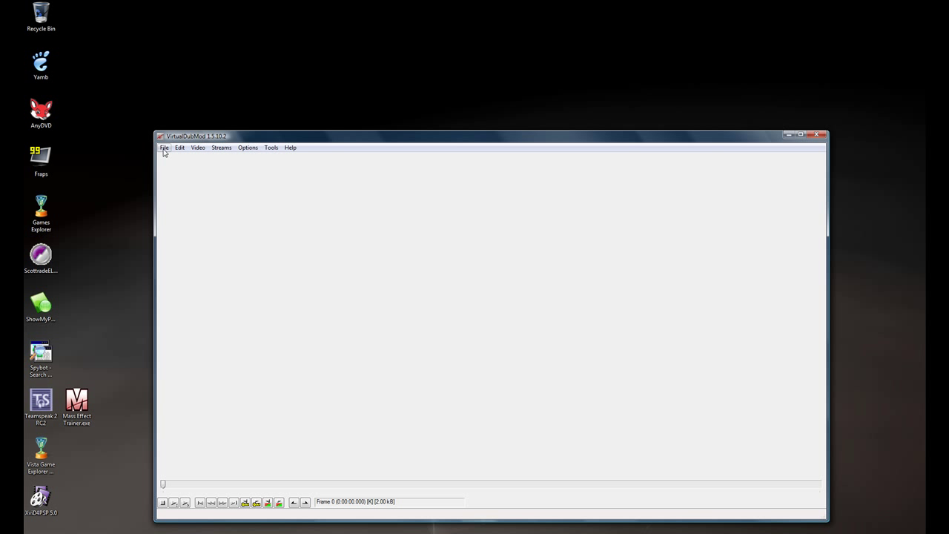
pyautogui.click(165, 148)
pyautogui.click(170, 158)
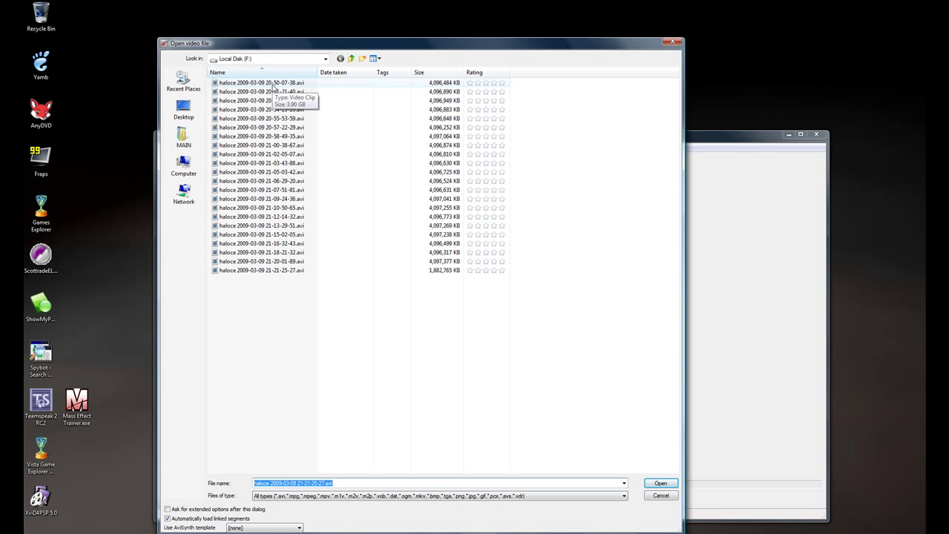
pyautogui.doubleClick(272, 84)
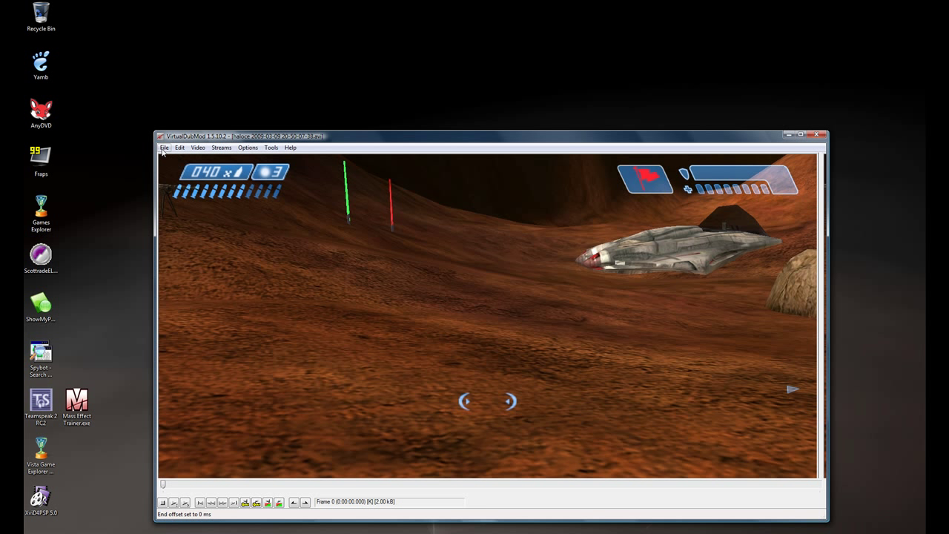
# Append the 20-51-21-40 and 20-53-04-17 haloce clips as segments
pyautogui.click(163, 148)
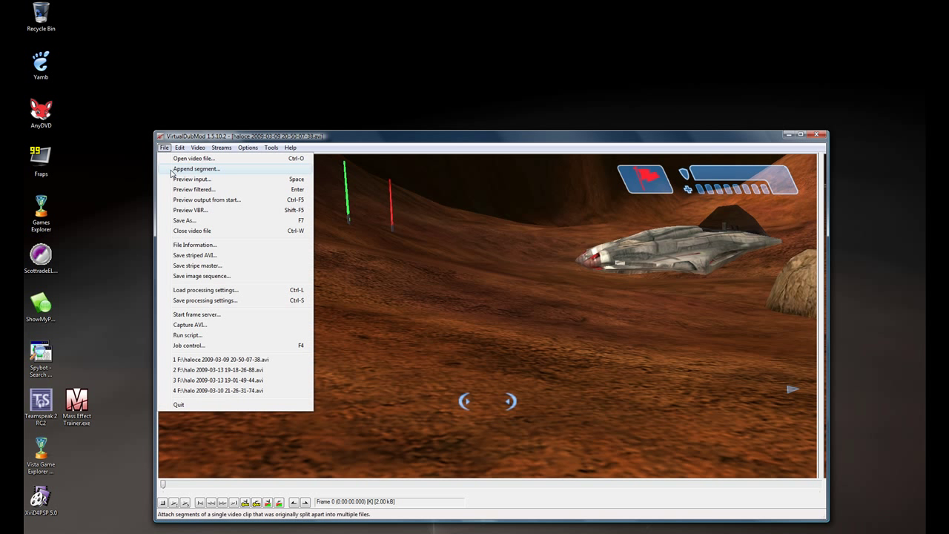
pyautogui.click(171, 171)
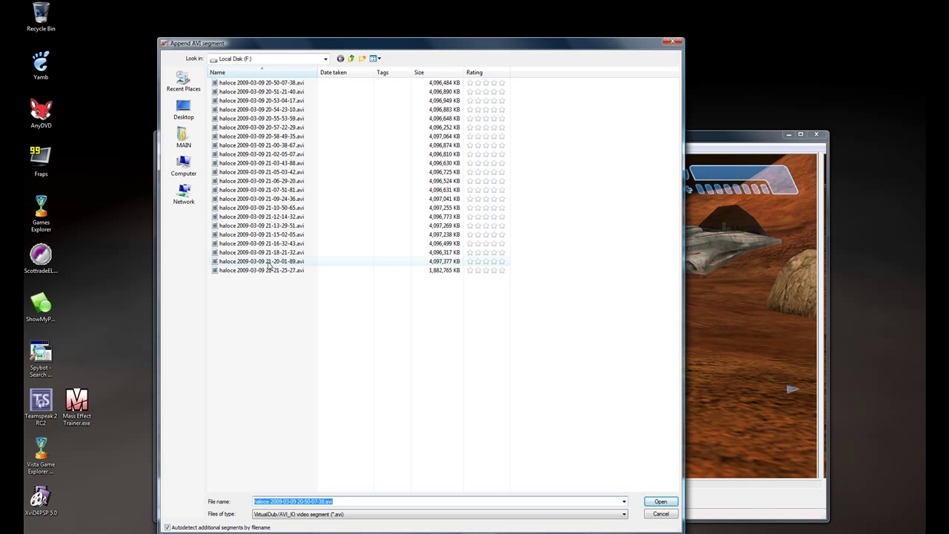
pyautogui.doubleClick(267, 94)
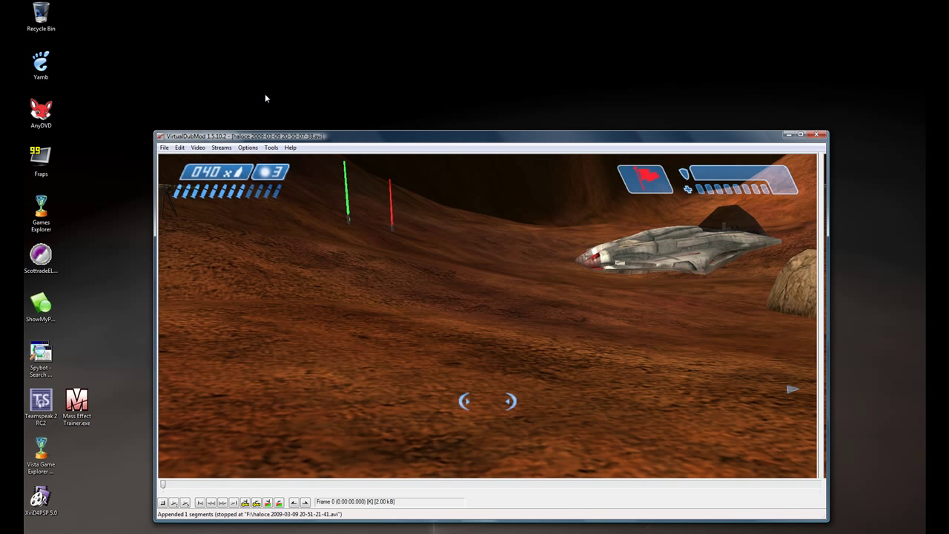
pyautogui.click(164, 148)
pyautogui.click(171, 170)
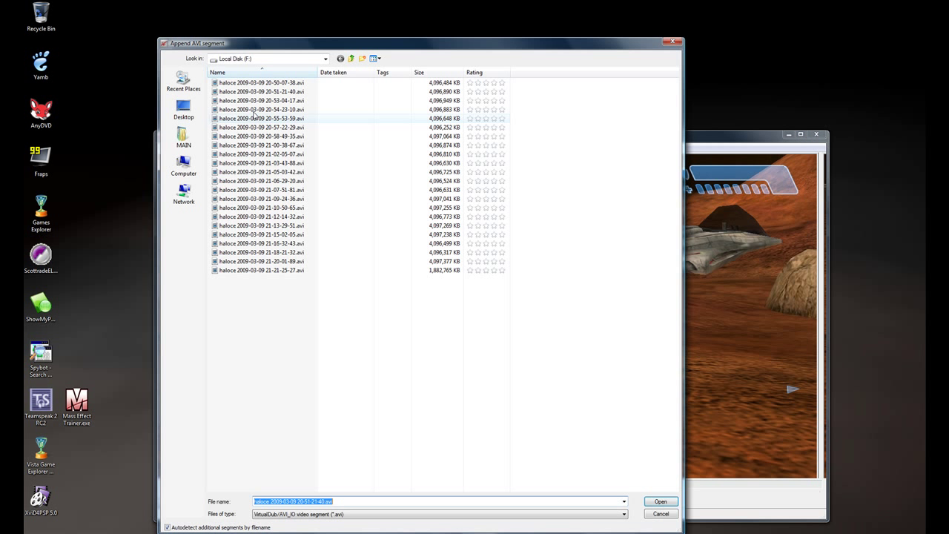
pyautogui.click(261, 100)
pyautogui.doubleClick(261, 100)
# Append the 20-54-23-10 and 20-55-53-59 haloce clips
pyautogui.click(164, 148)
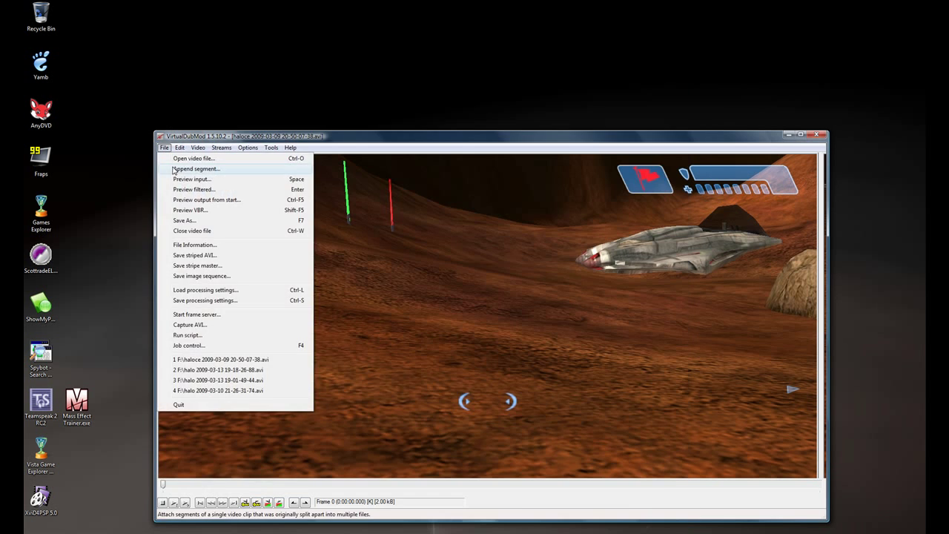
pyautogui.click(172, 171)
pyautogui.doubleClick(300, 109)
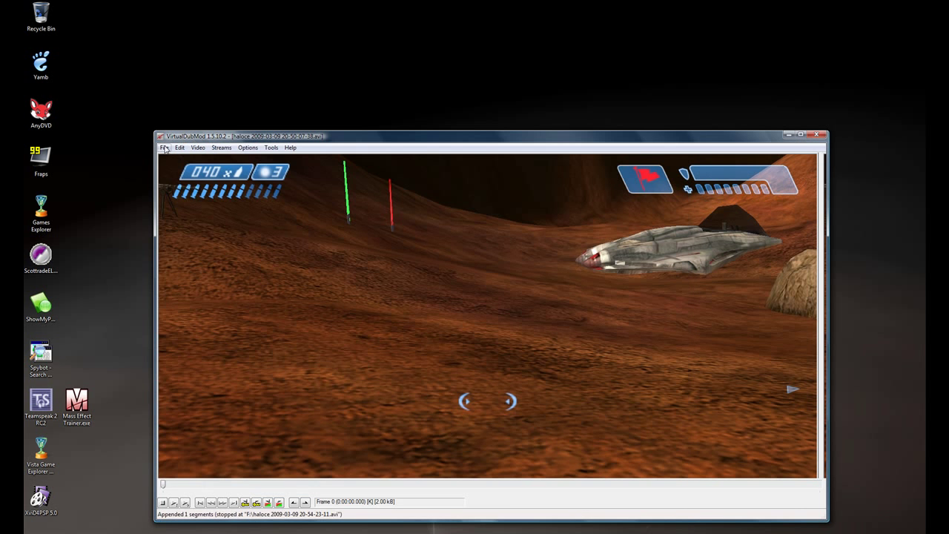
pyautogui.click(163, 148)
pyautogui.click(171, 171)
pyautogui.click(271, 118)
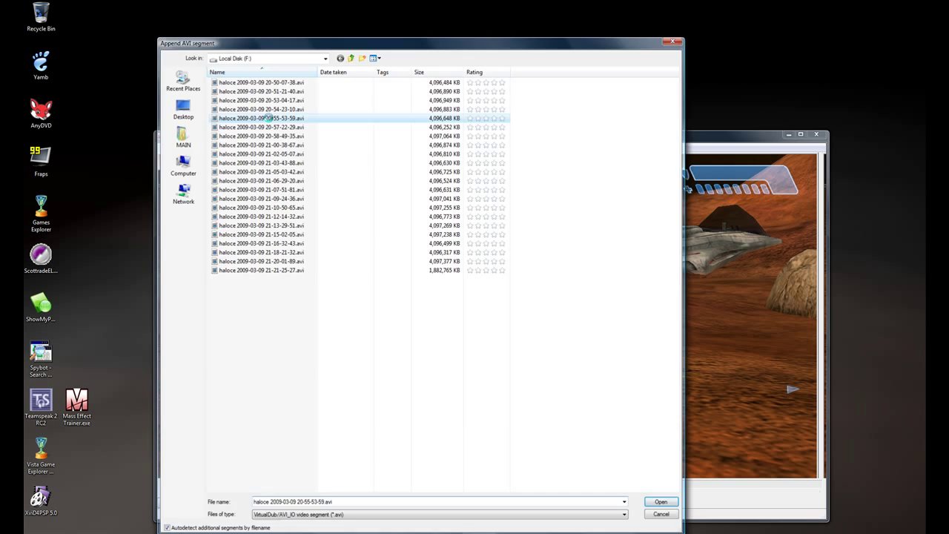
pyautogui.doubleClick(271, 119)
# Append the 20-57-22-29 and 20-58-49-35 haloce clips
pyautogui.click(164, 147)
pyautogui.click(172, 169)
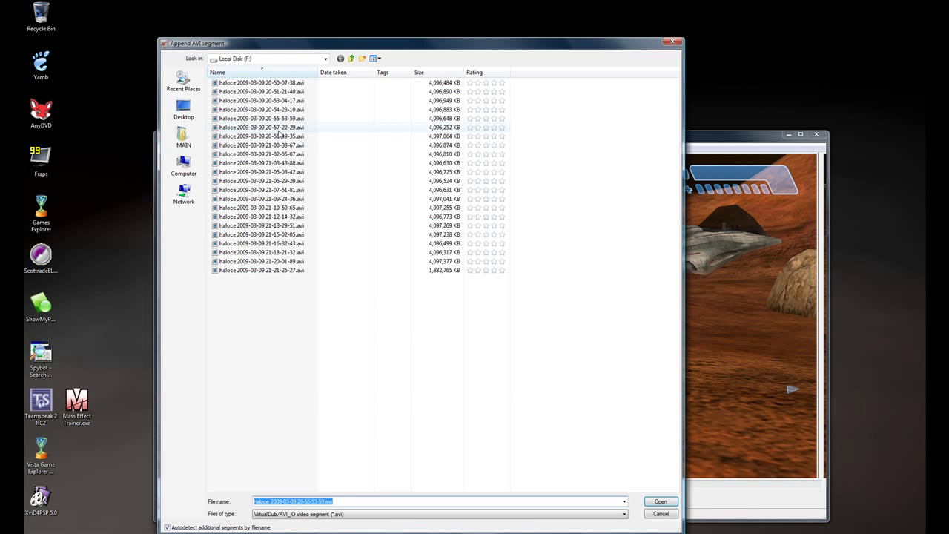
pyautogui.click(280, 128)
pyautogui.doubleClick(280, 128)
pyautogui.click(164, 147)
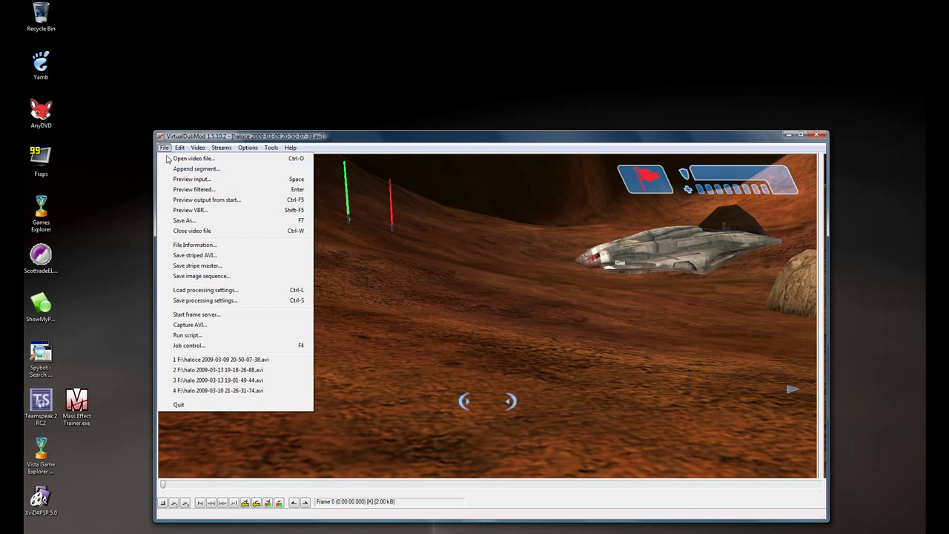
pyautogui.click(172, 170)
pyautogui.click(281, 146)
pyautogui.doubleClick(282, 147)
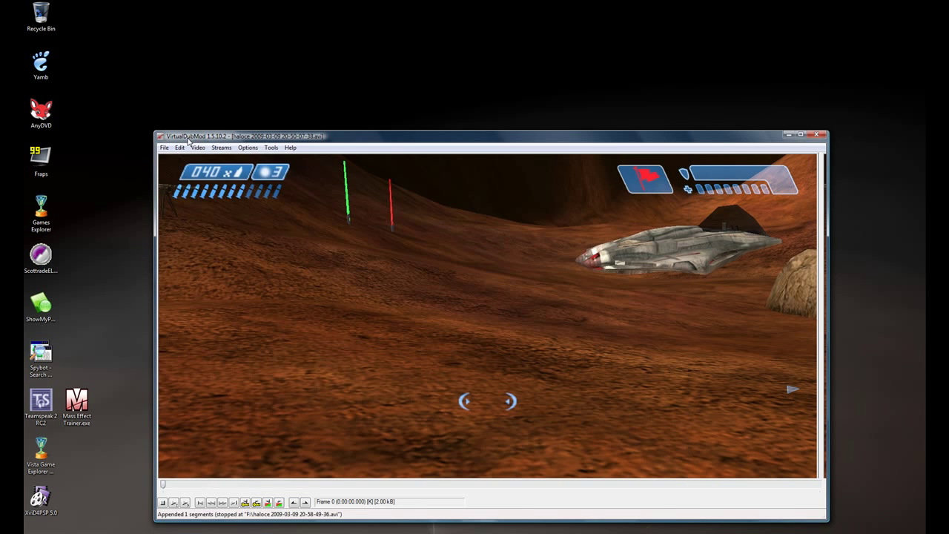
# Append the 21-00-38-67 and 21-02-05-07 haloce clips
pyautogui.click(163, 148)
pyautogui.click(176, 169)
pyautogui.doubleClick(282, 146)
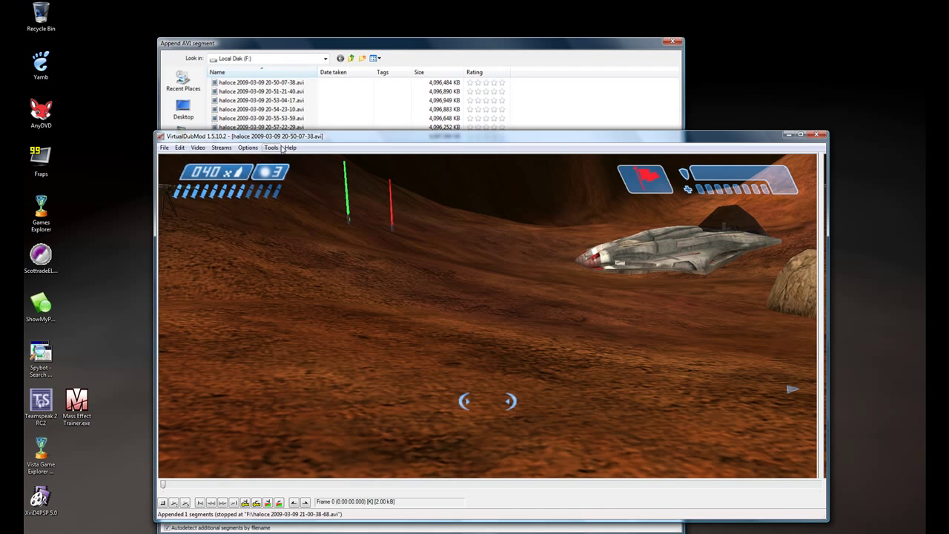
pyautogui.click(164, 148)
pyautogui.click(175, 168)
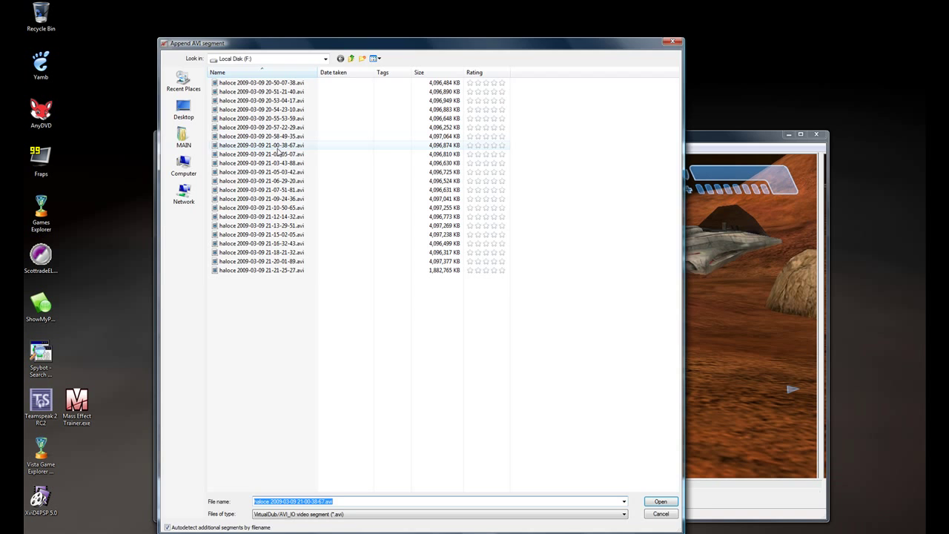
pyautogui.click(319, 155)
pyautogui.doubleClick(319, 155)
# Append the 21-03-43-88 and 21-05-03-42 haloce clips
pyautogui.click(164, 147)
pyautogui.click(176, 168)
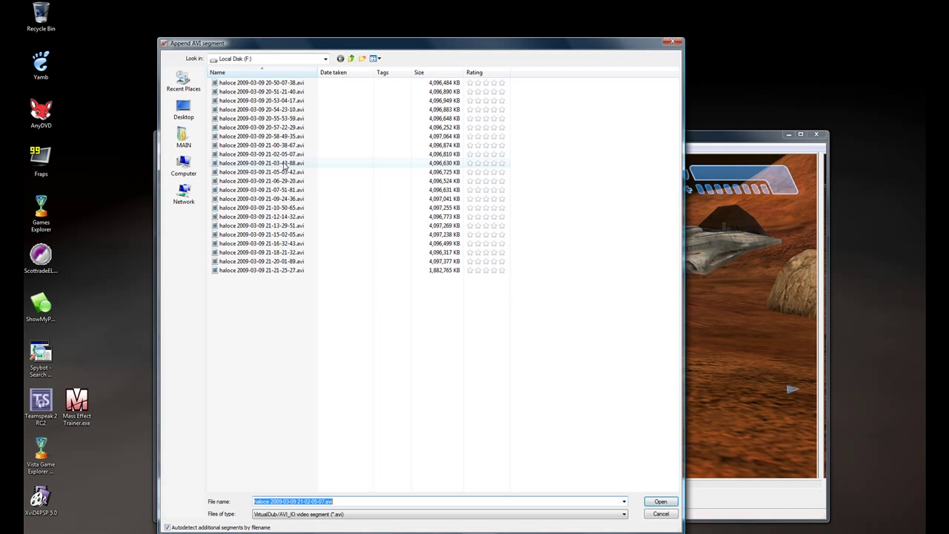
pyautogui.doubleClick(284, 163)
pyautogui.click(163, 148)
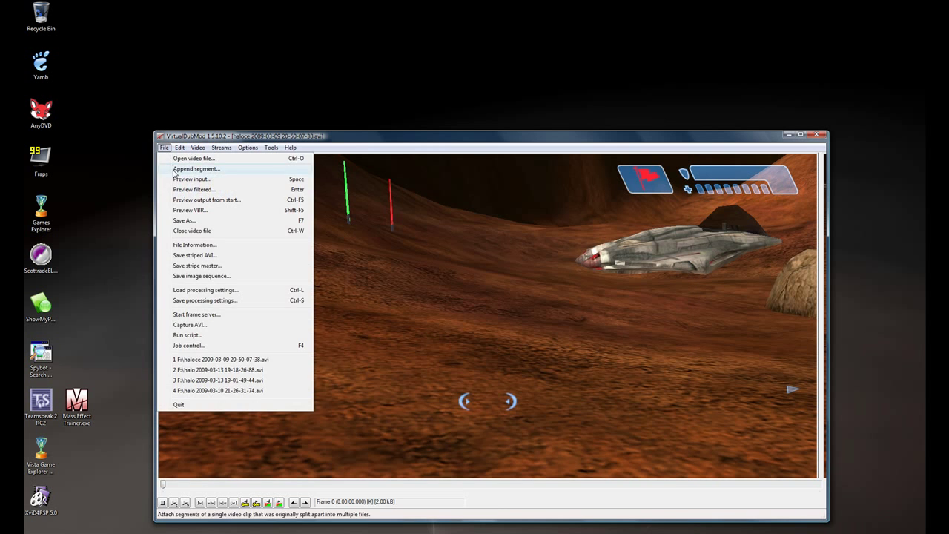
pyautogui.click(176, 168)
pyautogui.click(287, 172)
pyautogui.doubleClick(286, 172)
# Append the 21-06-29-20 and 21-07-51-81 haloce clips
pyautogui.click(163, 147)
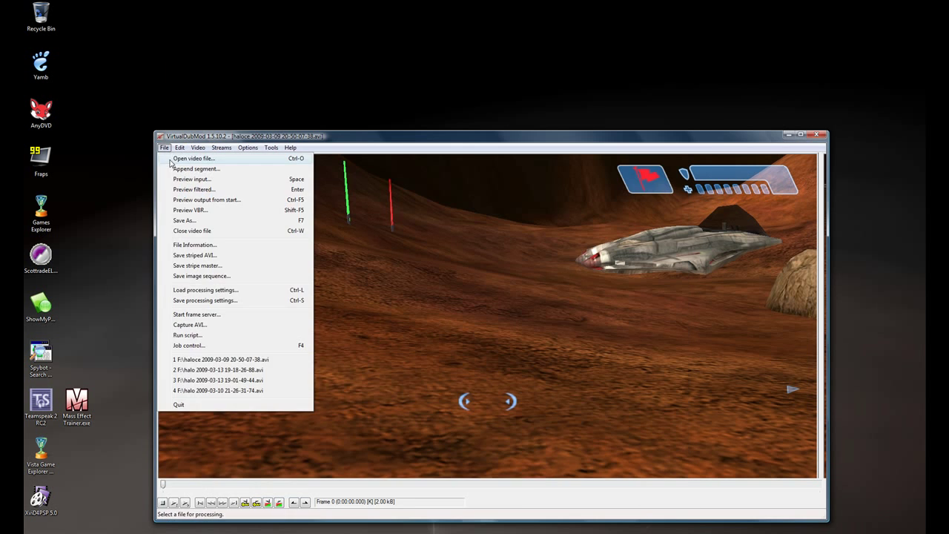
pyautogui.click(176, 168)
pyautogui.doubleClick(252, 185)
pyautogui.click(164, 148)
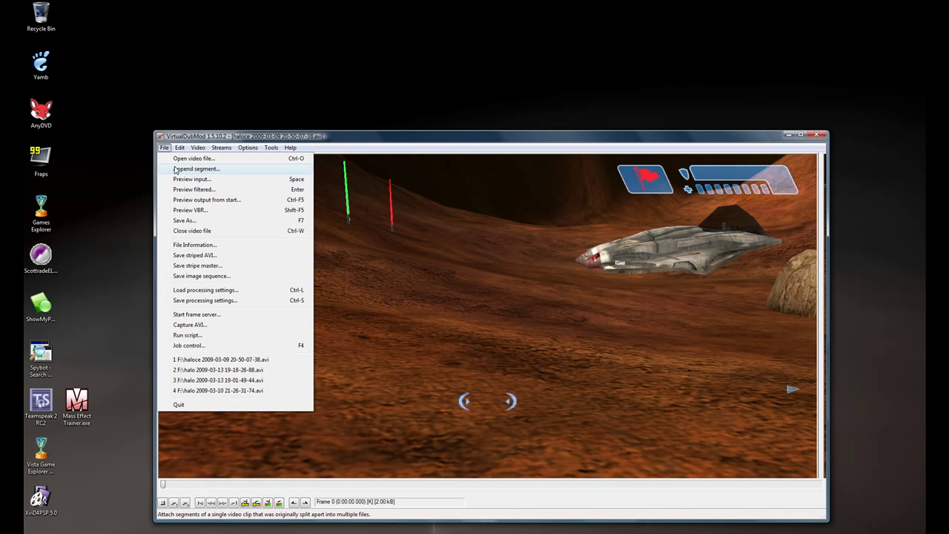
pyautogui.click(176, 168)
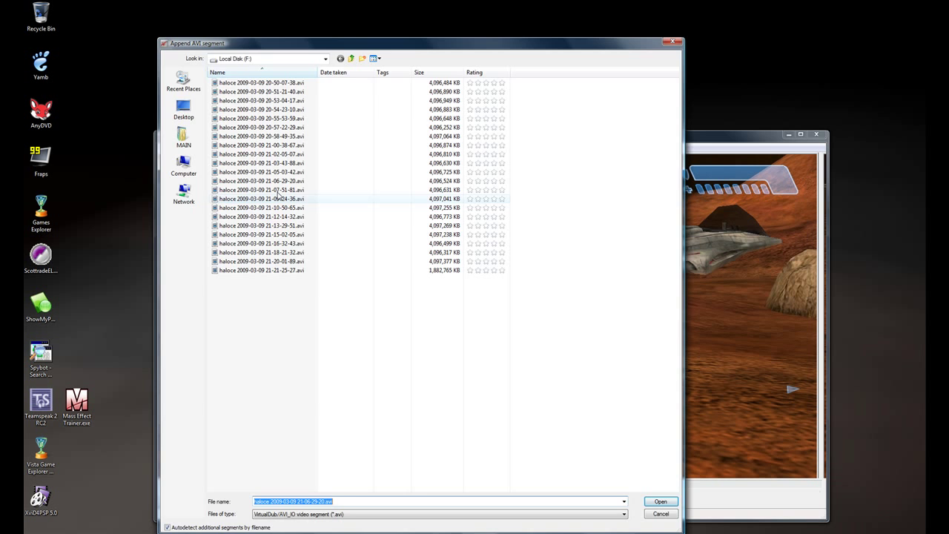
pyautogui.doubleClick(260, 190)
# Append the next three haloce segments after the 21-07-51-81 clip
pyautogui.click(164, 148)
pyautogui.click(176, 168)
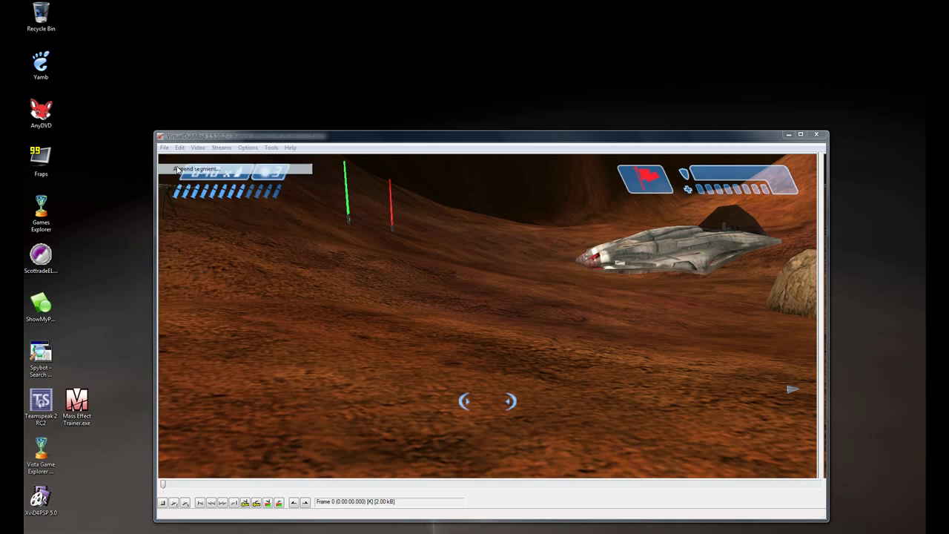
pyautogui.doubleClick(278, 195)
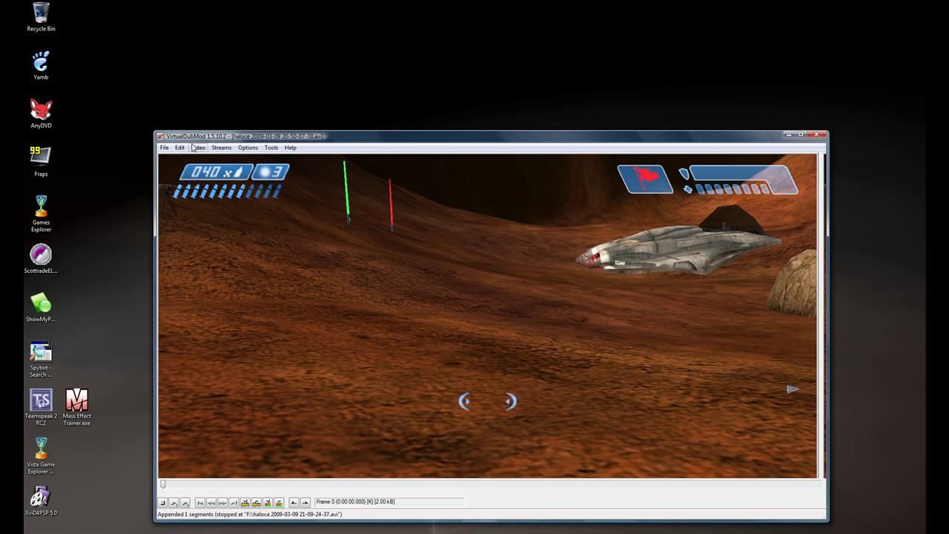
pyautogui.click(164, 148)
pyautogui.click(175, 169)
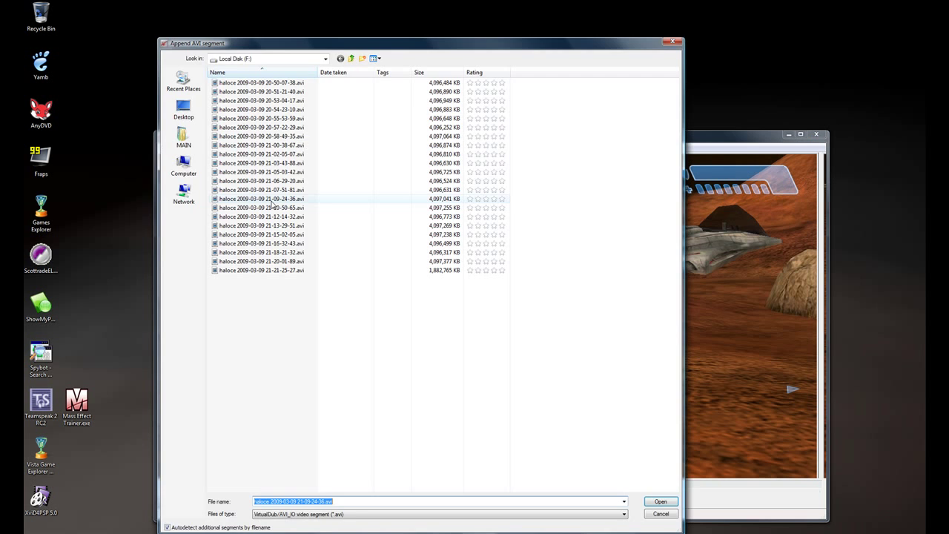
pyautogui.doubleClick(275, 208)
pyautogui.click(163, 147)
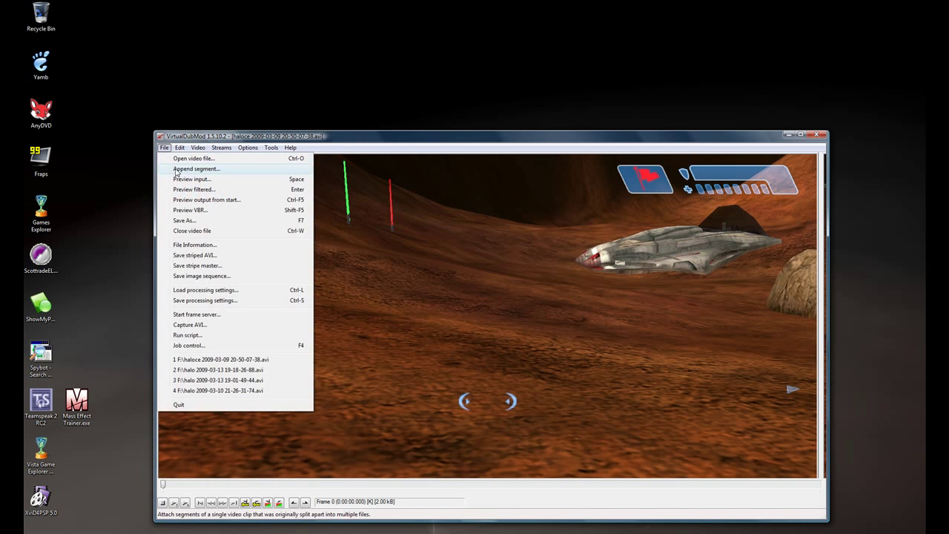
pyautogui.click(177, 169)
pyautogui.doubleClick(258, 220)
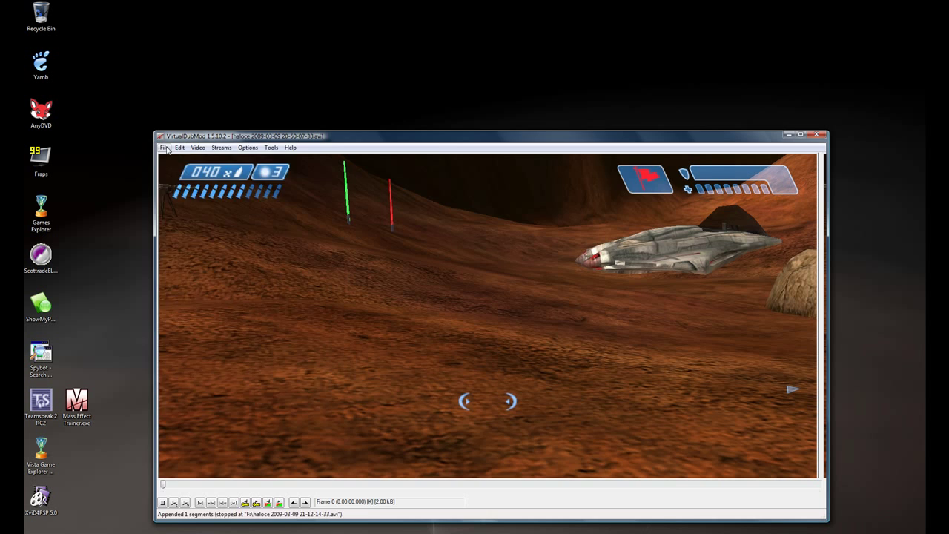
# Append three more haloce segments in sequence
pyautogui.click(164, 148)
pyautogui.click(177, 170)
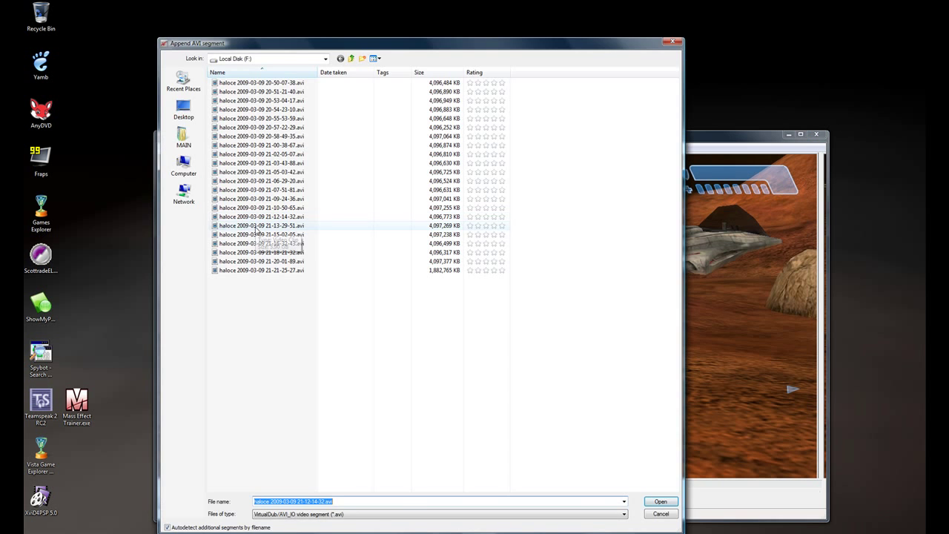
pyautogui.doubleClick(258, 225)
pyautogui.click(164, 148)
pyautogui.click(176, 170)
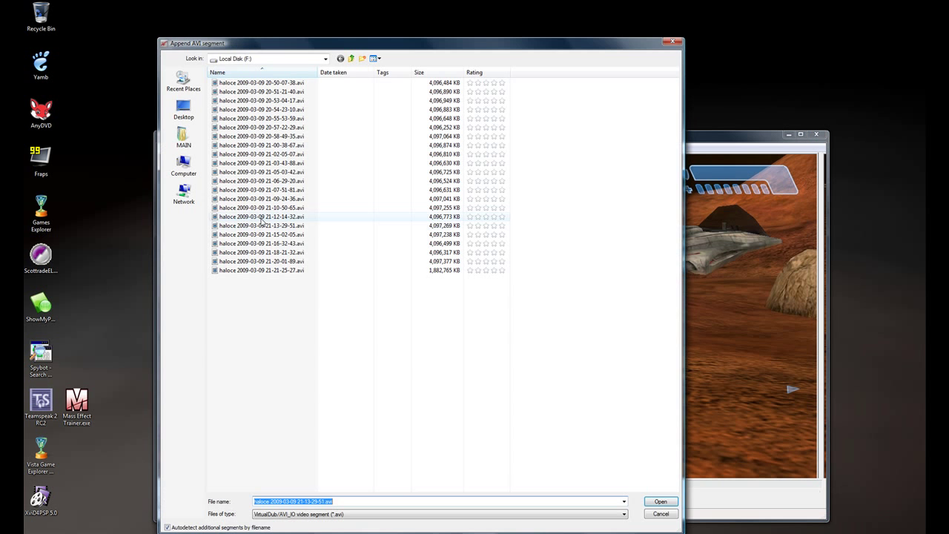
pyautogui.doubleClick(259, 234)
pyautogui.click(164, 147)
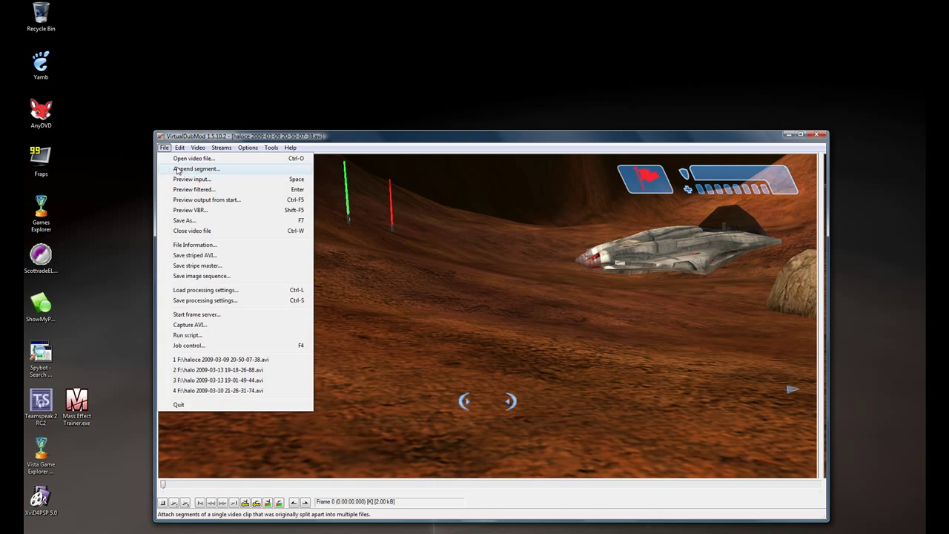
pyautogui.click(177, 170)
pyautogui.doubleClick(260, 246)
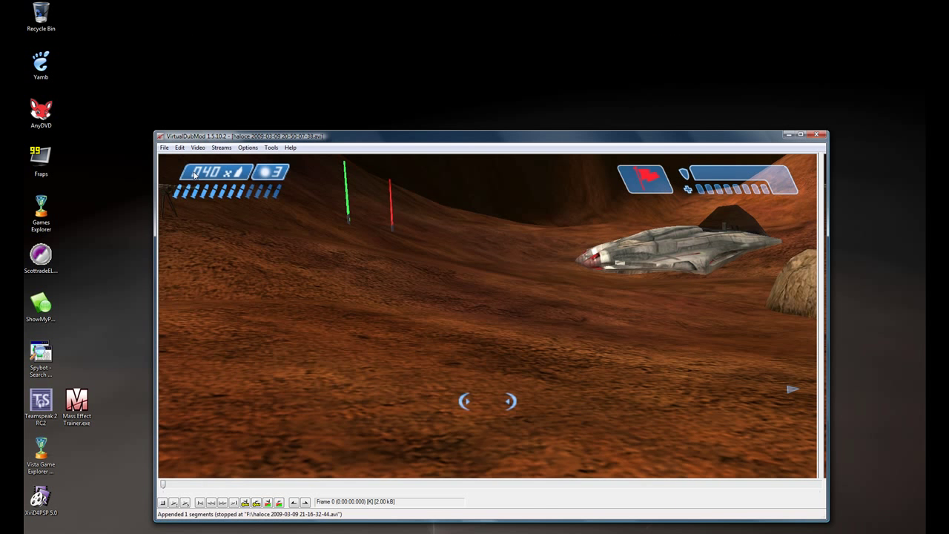
# Append the last three haloce segments, ending with 21-21-25-27
pyautogui.click(164, 147)
pyautogui.click(176, 169)
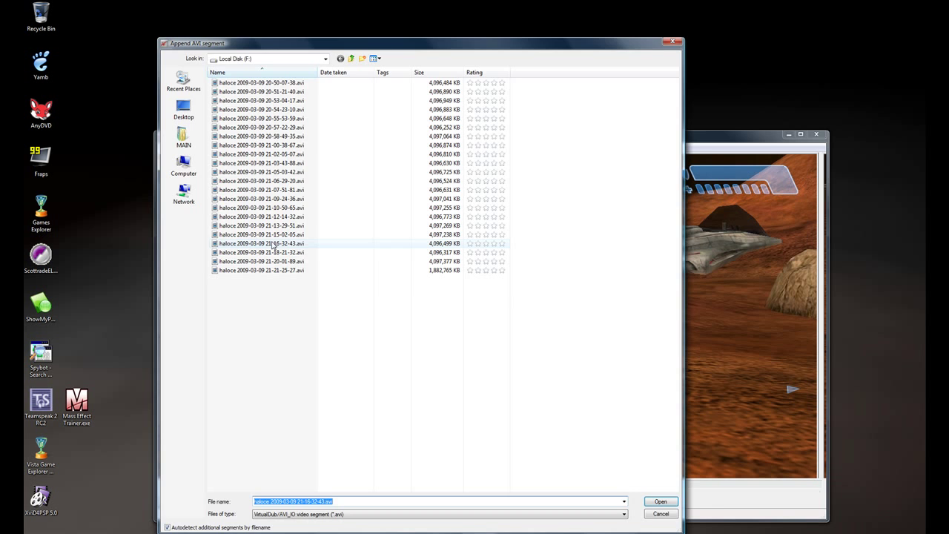
pyautogui.doubleClick(260, 252)
pyautogui.click(165, 147)
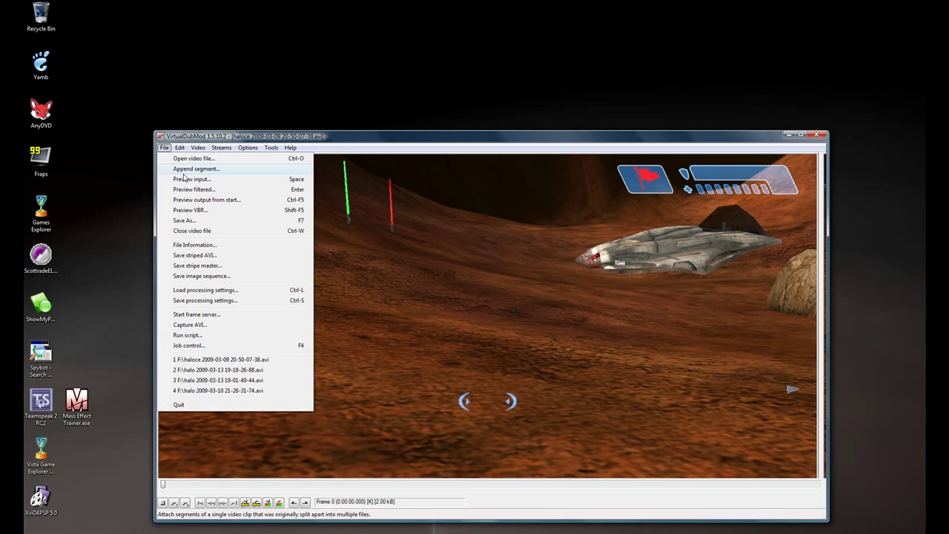
pyautogui.click(184, 169)
pyautogui.doubleClick(278, 261)
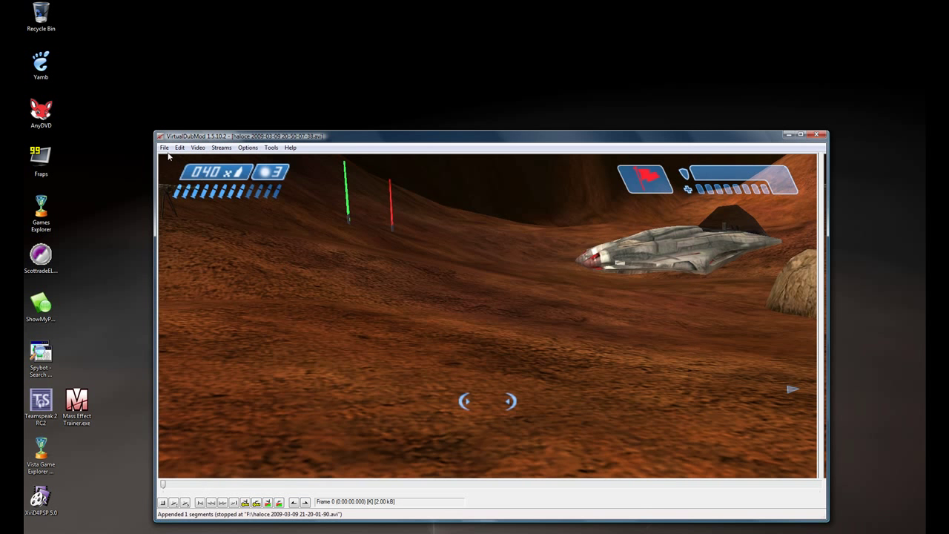
pyautogui.click(164, 147)
pyautogui.click(178, 169)
pyautogui.click(269, 271)
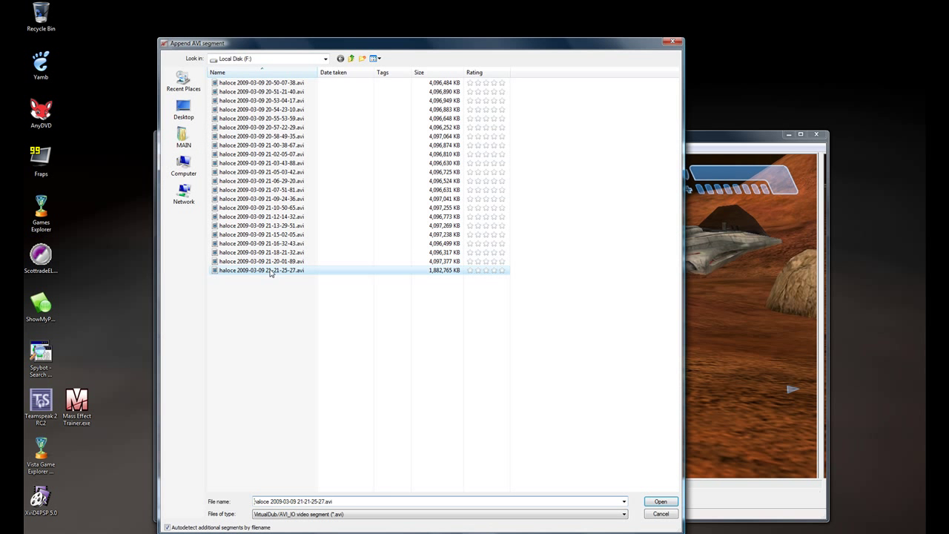
pyautogui.doubleClick(271, 272)
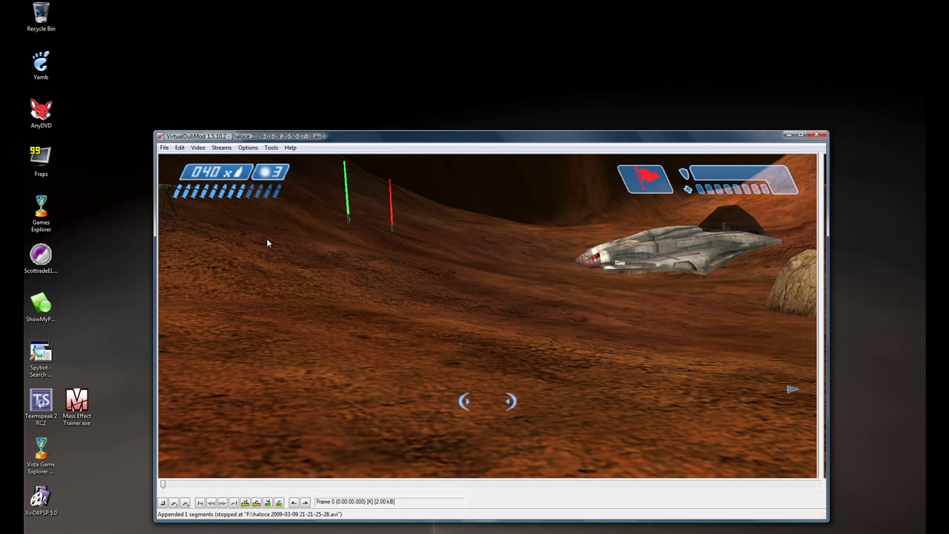
# Set up Save As on F: with file name haloce, unchecking 'Don't run this job now'
pyautogui.click(164, 148)
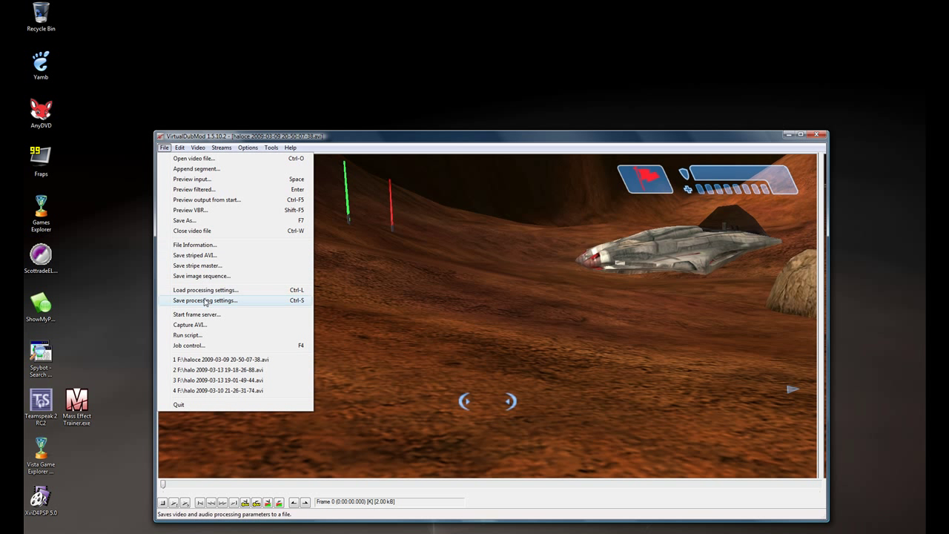
pyautogui.click(198, 221)
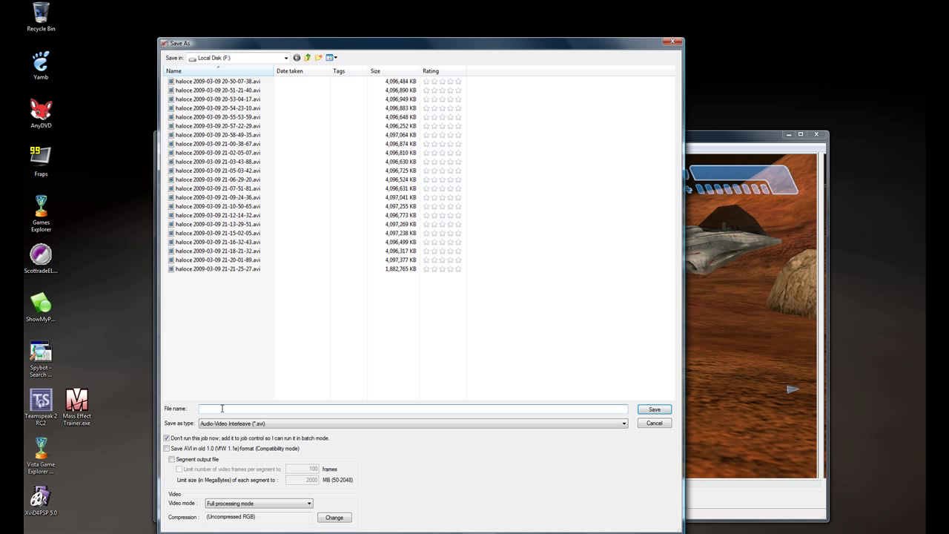
pyautogui.write('haloce')
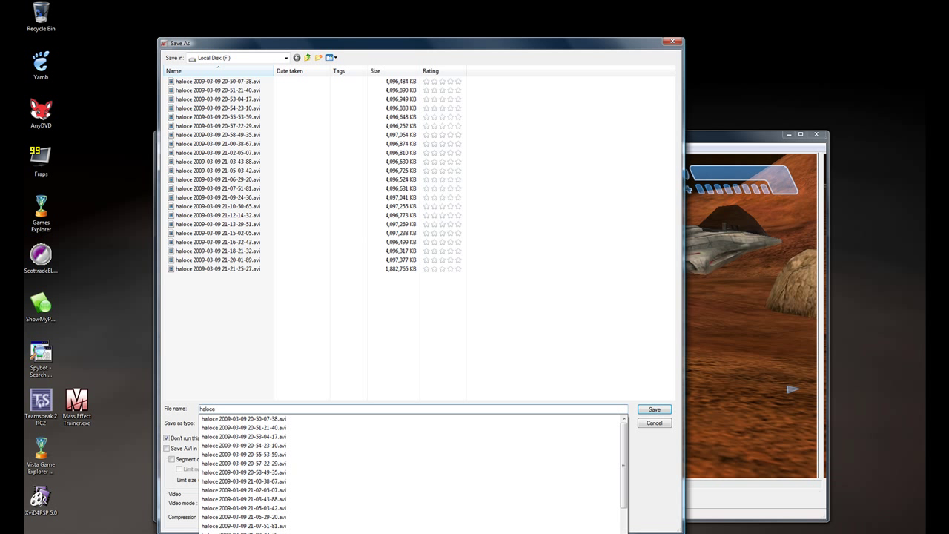
pyautogui.click(173, 383)
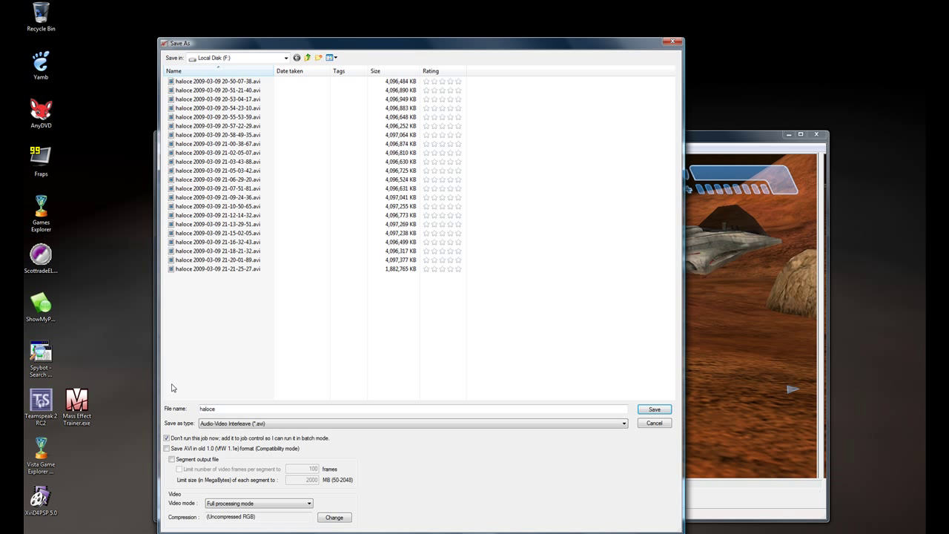
pyautogui.click(166, 438)
pyautogui.click(203, 427)
pyautogui.click(237, 505)
# Set the save dialog's video mode to Direct stream copy
pyautogui.click(237, 508)
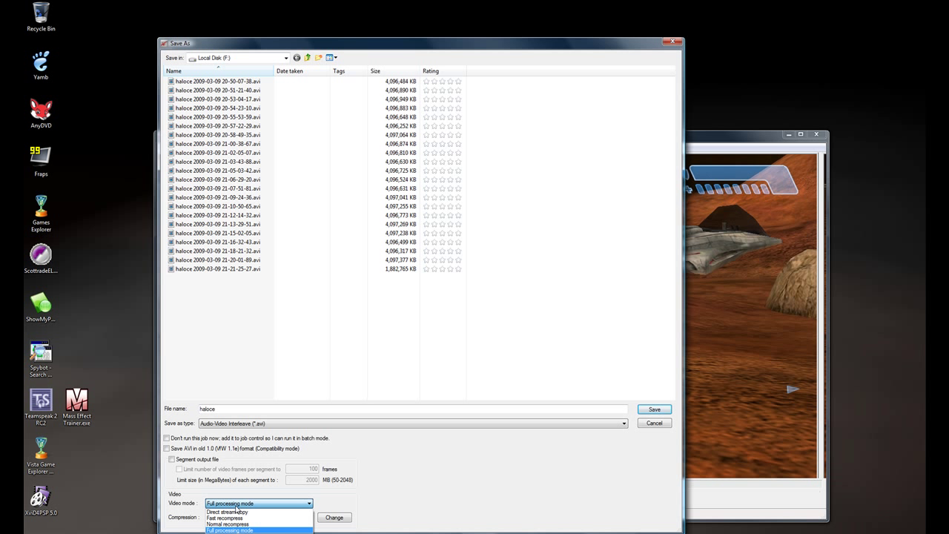
pyautogui.click(237, 513)
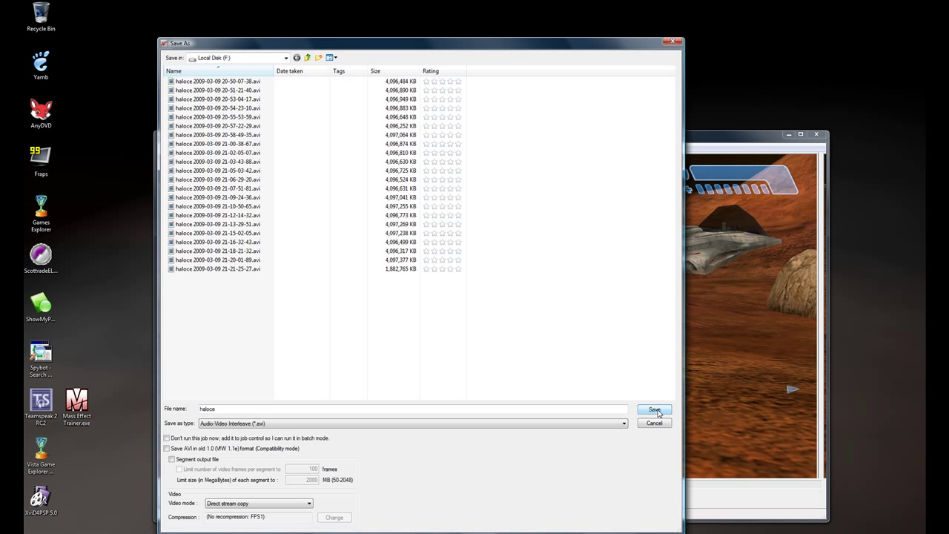
# Save haloce.avi and let the Status window finish writing it
pyautogui.click(658, 412)
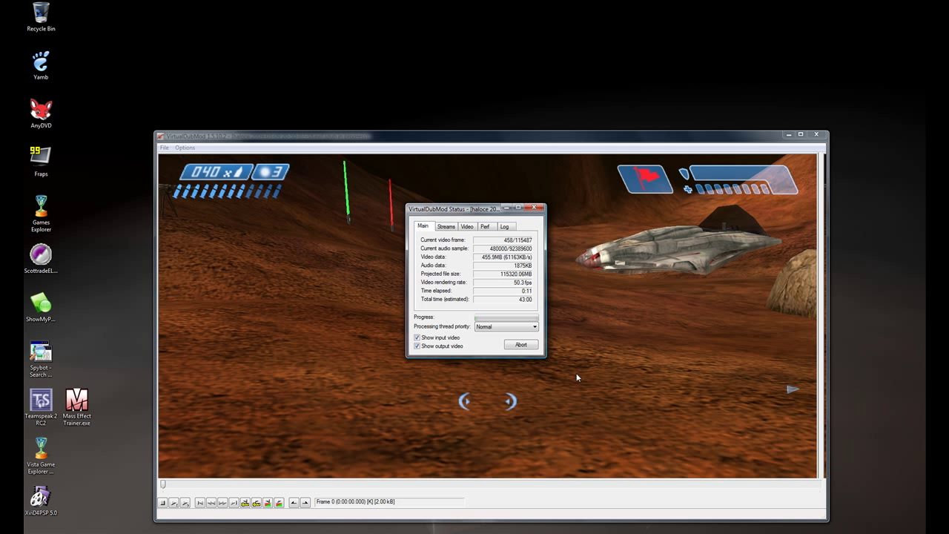
pyautogui.rightClick(858, 530)
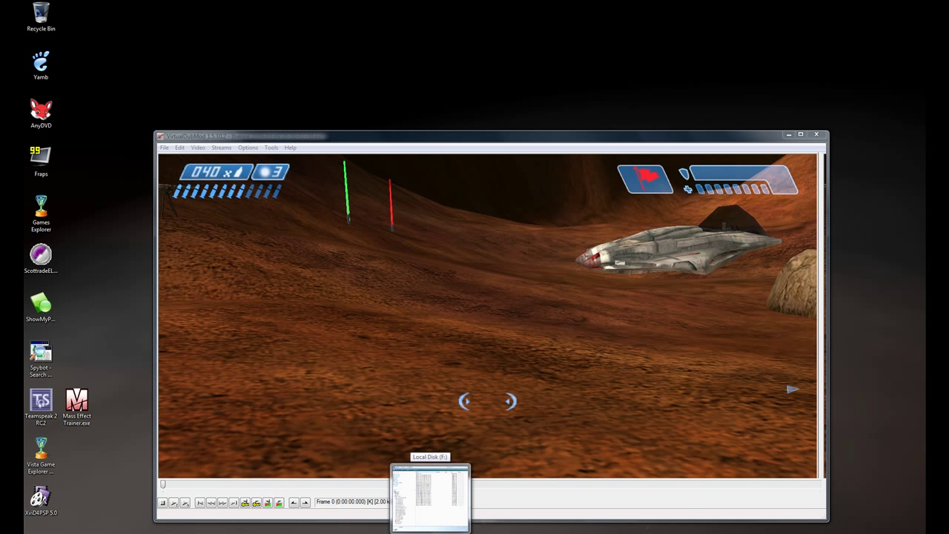
# Bring the Local Disk (F:) window forward to view the new haloce.avi
pyautogui.click(430, 496)
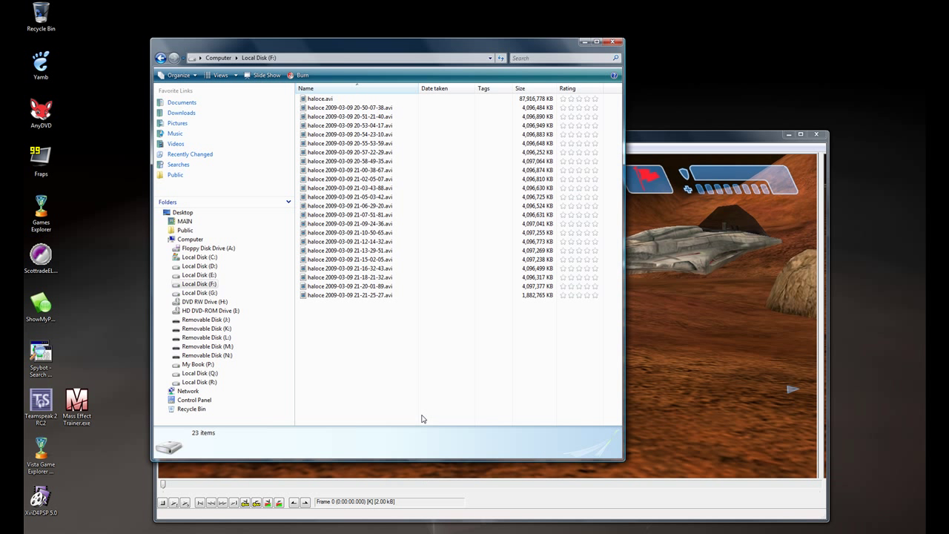